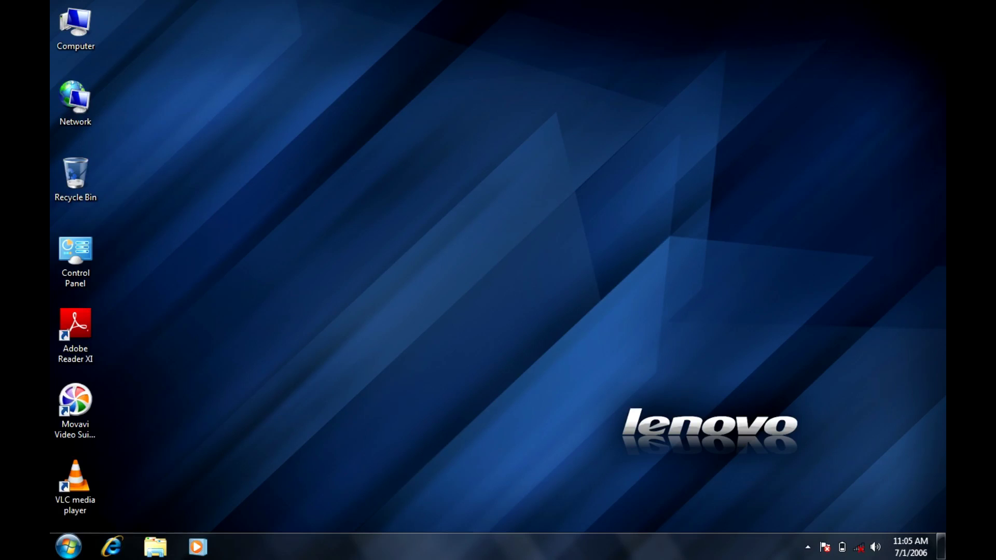
# Step: Open Computer Management from the desktop Computer icon and permanently keep the current colour scheme
pyautogui.rightClick(399, 197)
pyautogui.click(431, 237)
pyautogui.rightClick(71, 30)
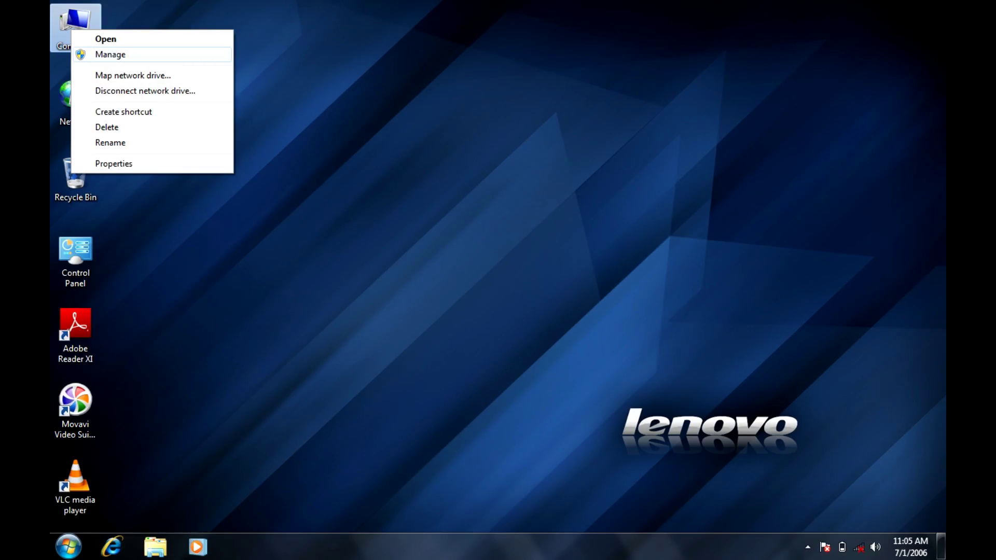
pyautogui.click(110, 54)
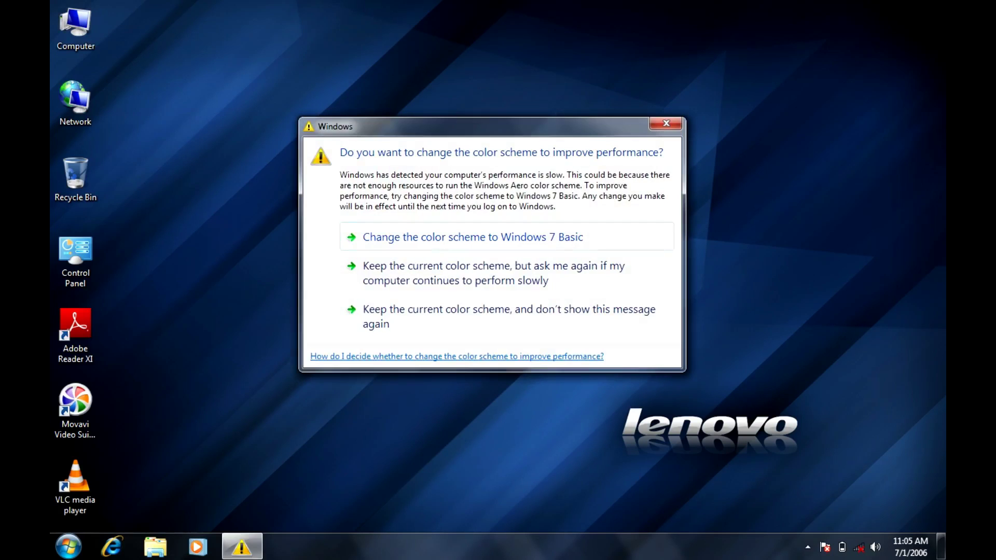
pyautogui.click(509, 316)
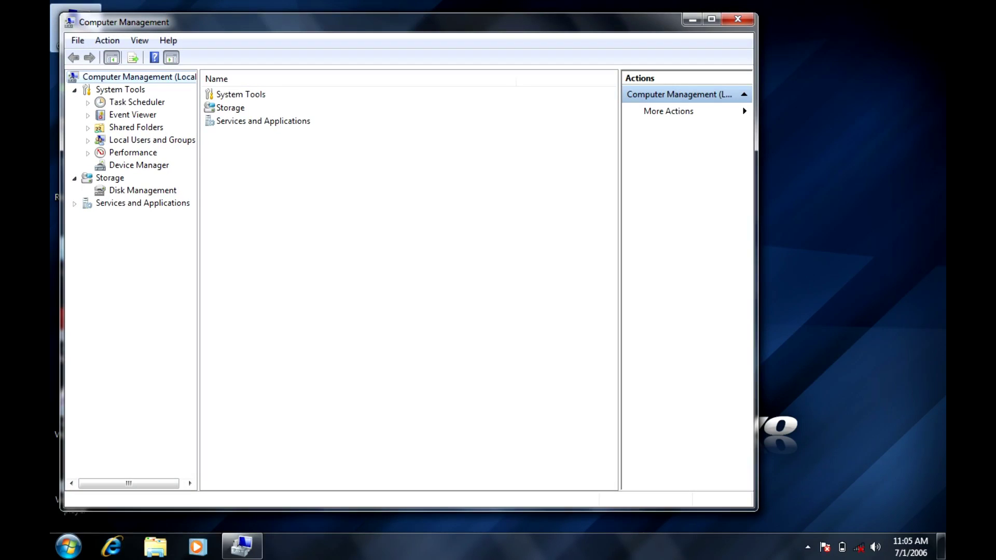
# Step: Reposition the Computer Management window on the screen
pyautogui.moveTo(311, 22); pyautogui.dragTo(423, 31)
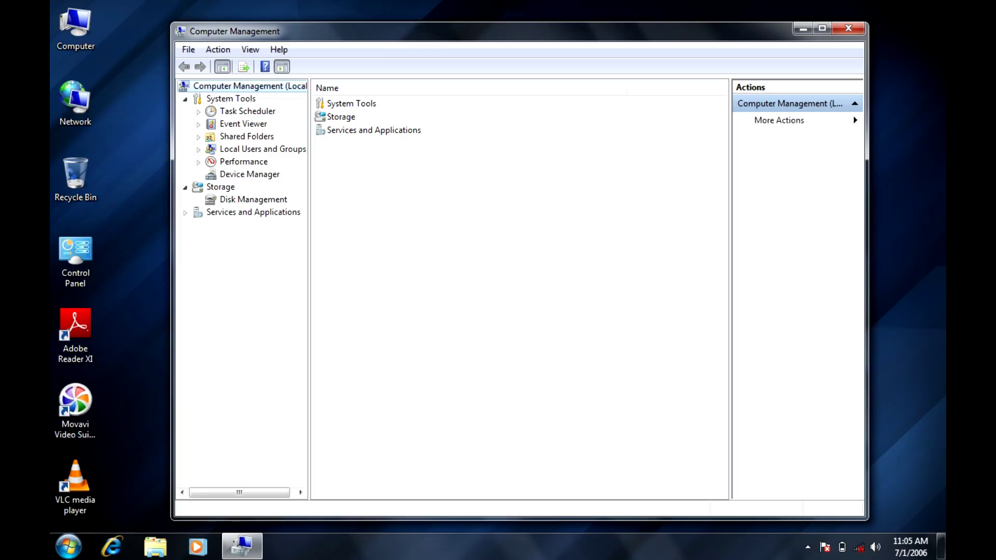
pyautogui.moveTo(423, 31); pyautogui.dragTo(396, 25)
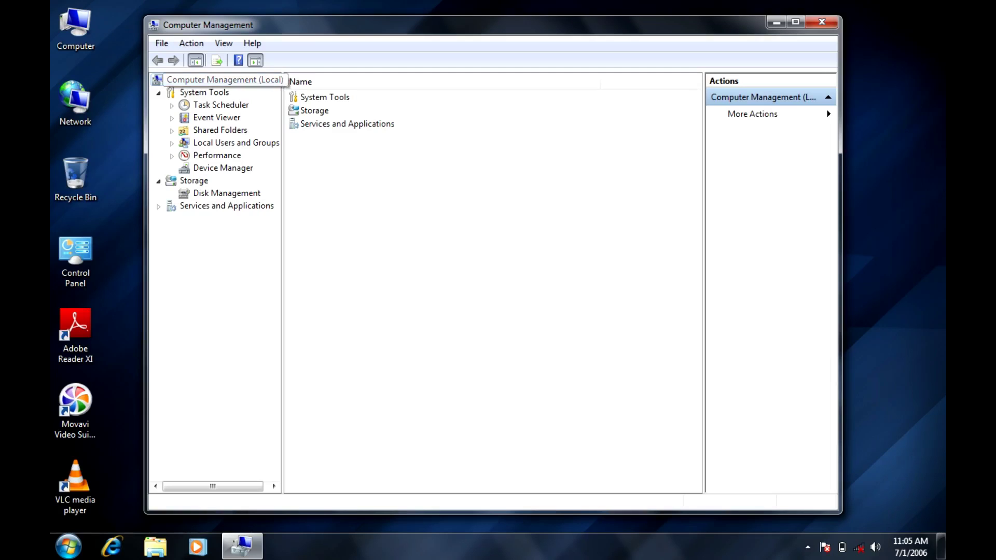
pyautogui.moveTo(396, 24)
pyautogui.mouseDown()
pyautogui.moveTo(450, 20)
pyautogui.moveTo(394, 29)
pyautogui.mouseUp()
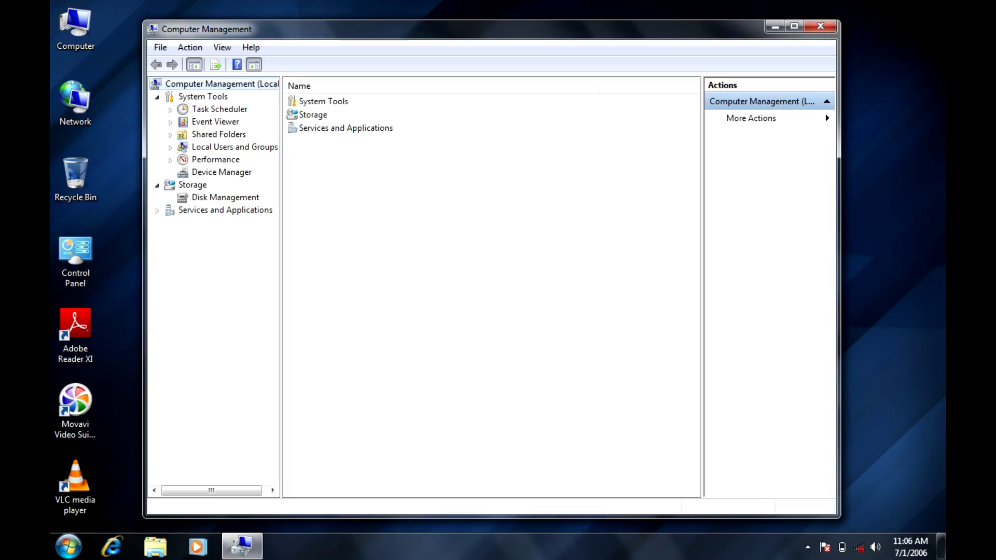
# Step: List the Administrator, Guest and Lenovo accounts under Local Users and Groups, then open the Computer window
pyautogui.click(170, 148)
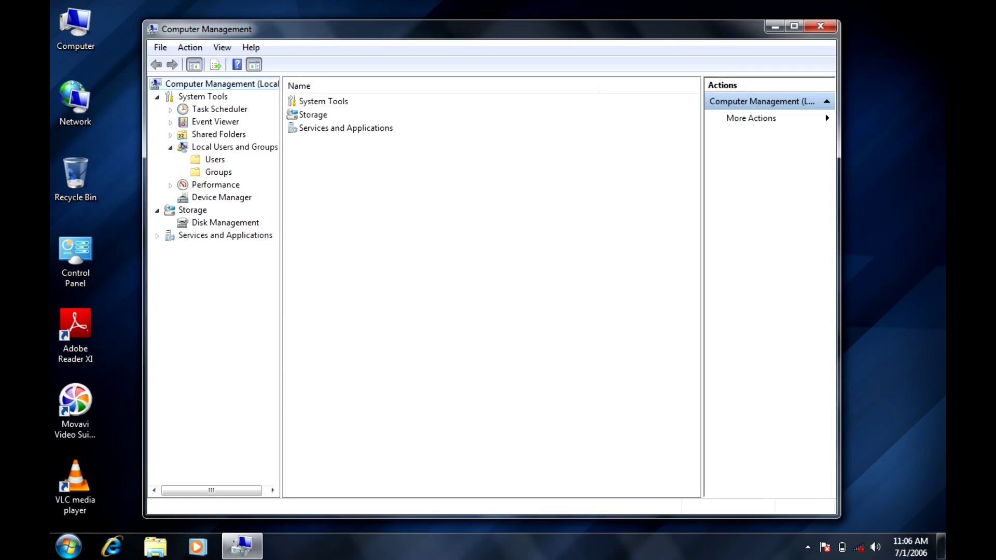
pyautogui.click(214, 160)
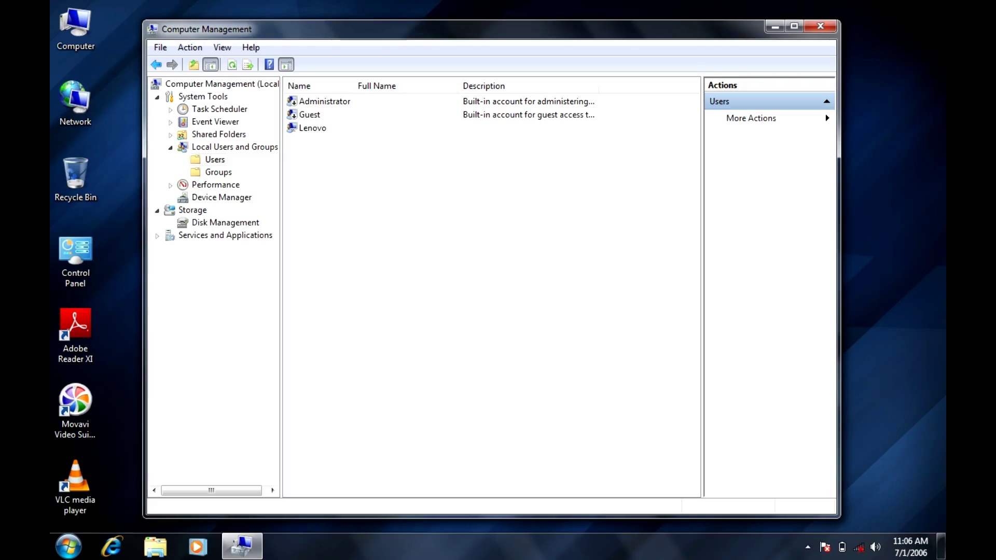
pyautogui.click(324, 101)
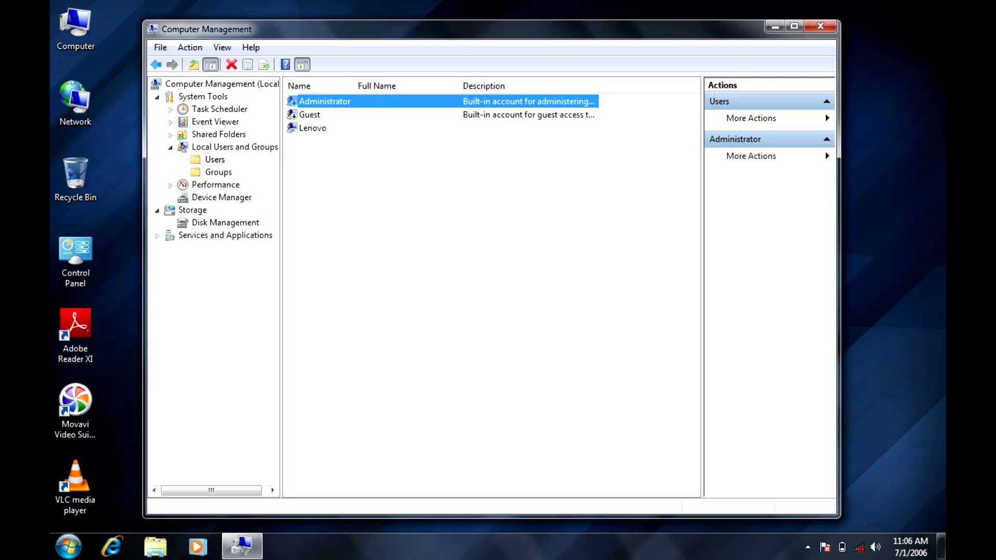
pyautogui.click(310, 114)
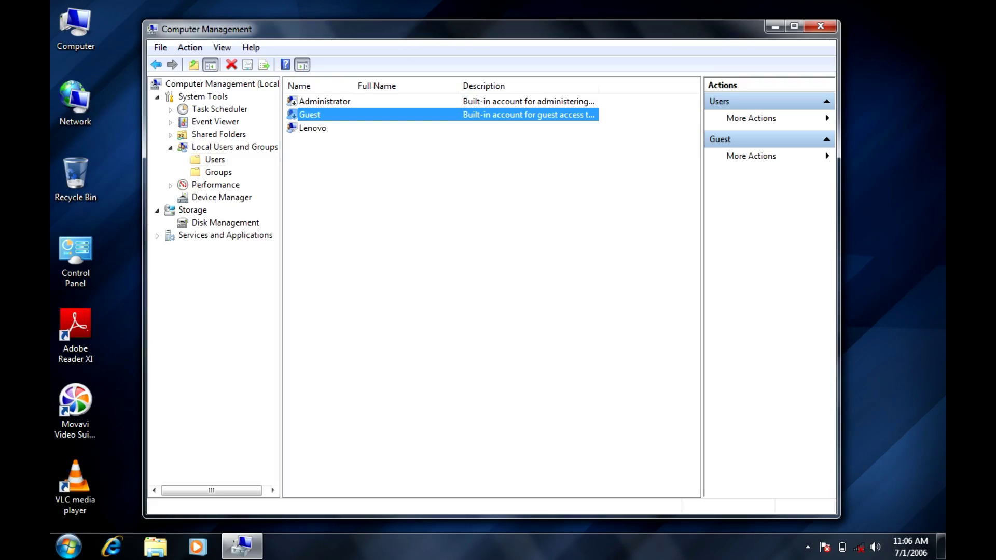
pyautogui.click(312, 128)
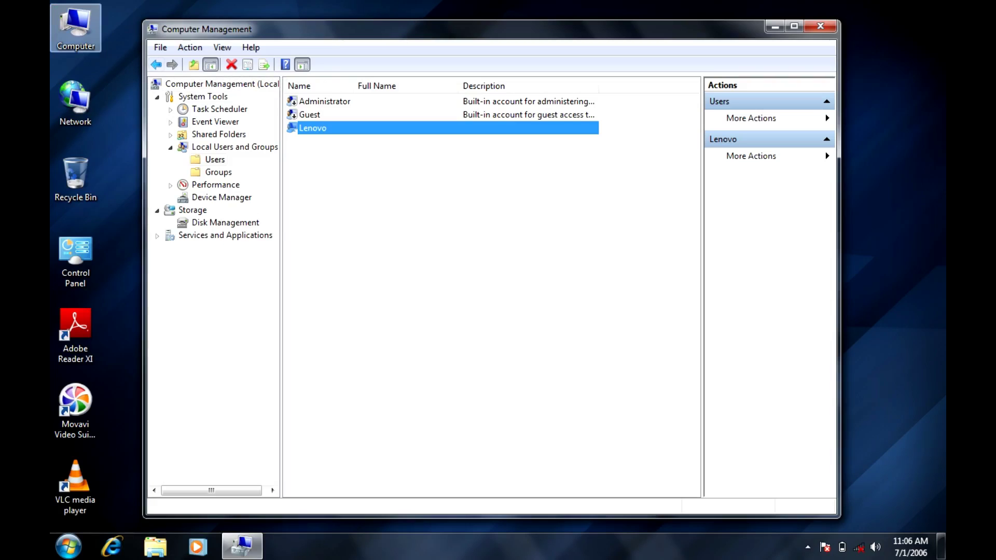
pyautogui.doubleClick(75, 26)
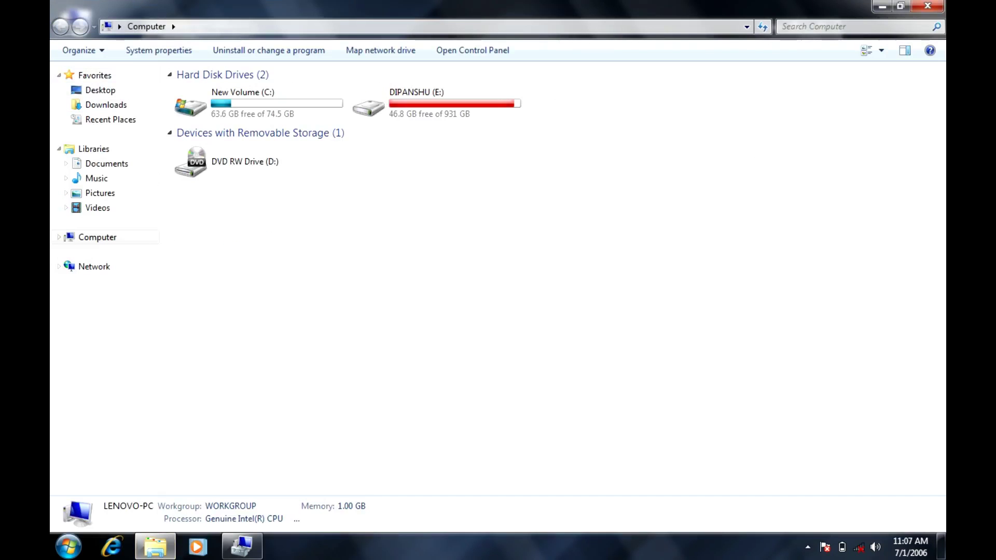
# Step: Close the Computer window and go to User Accounts in Control Panel
pyautogui.click(927, 6)
pyautogui.doubleClick(76, 259)
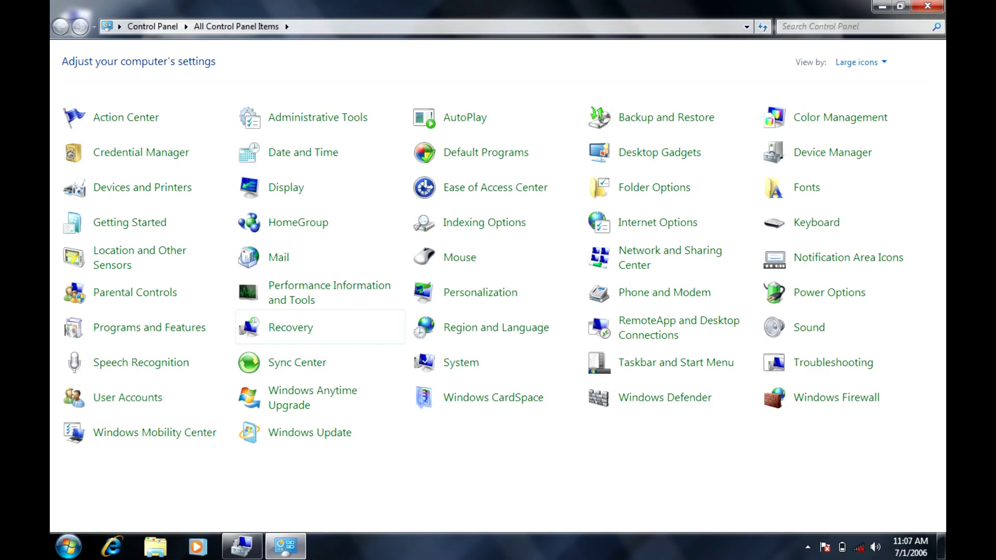
pyautogui.click(127, 397)
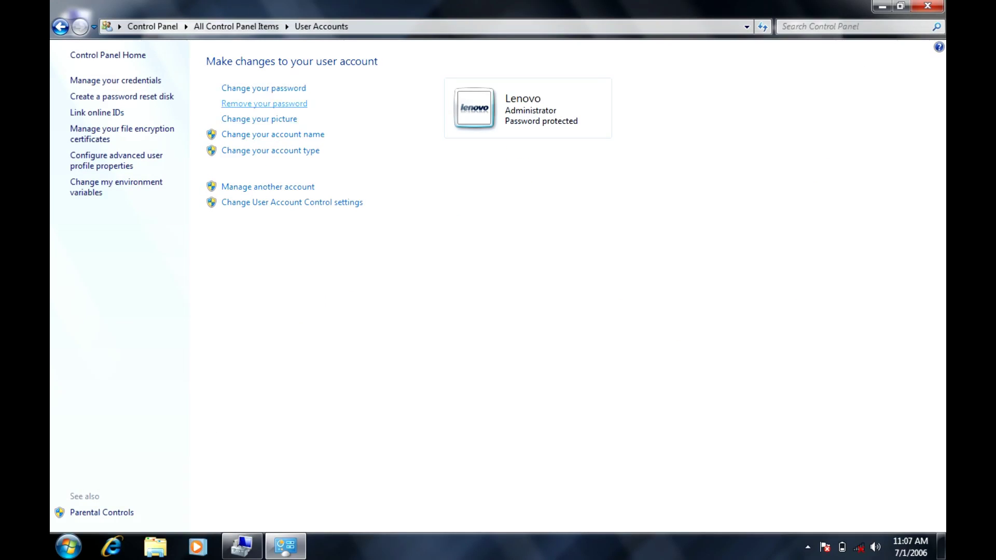
# Step: Begin removing the account password, then cancel, leaving the password in place
pyautogui.click(264, 104)
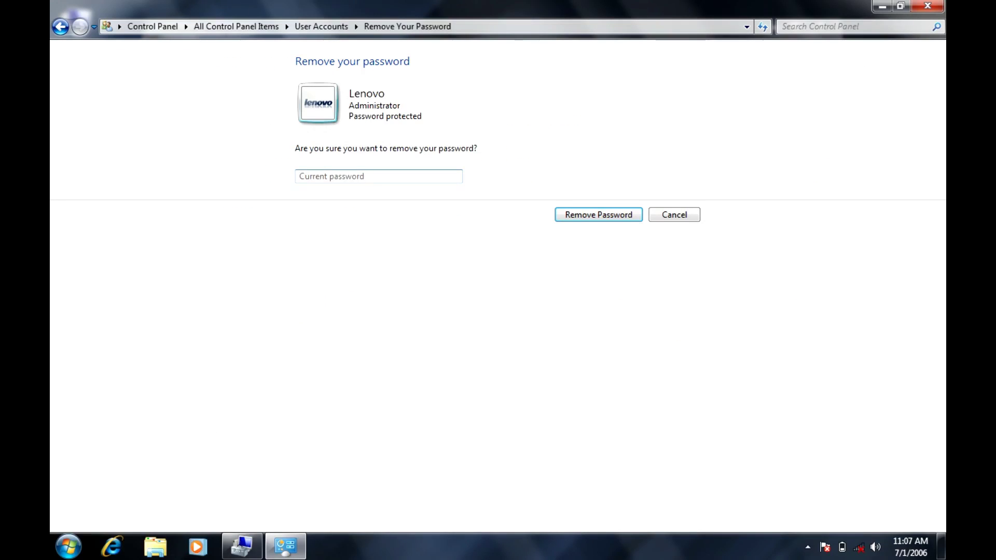
pyautogui.write('12')
pyautogui.press('BackSpace')
pyautogui.press('BackSpace')
pyautogui.press('Escape')
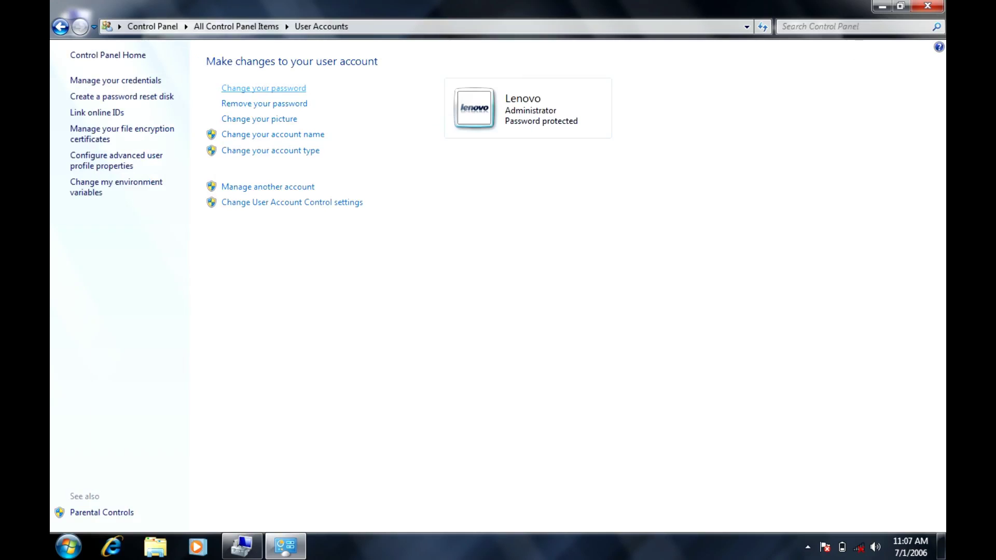
# Step: Fill in the current password, a new password, its confirmation and a password hint
pyautogui.click(263, 88)
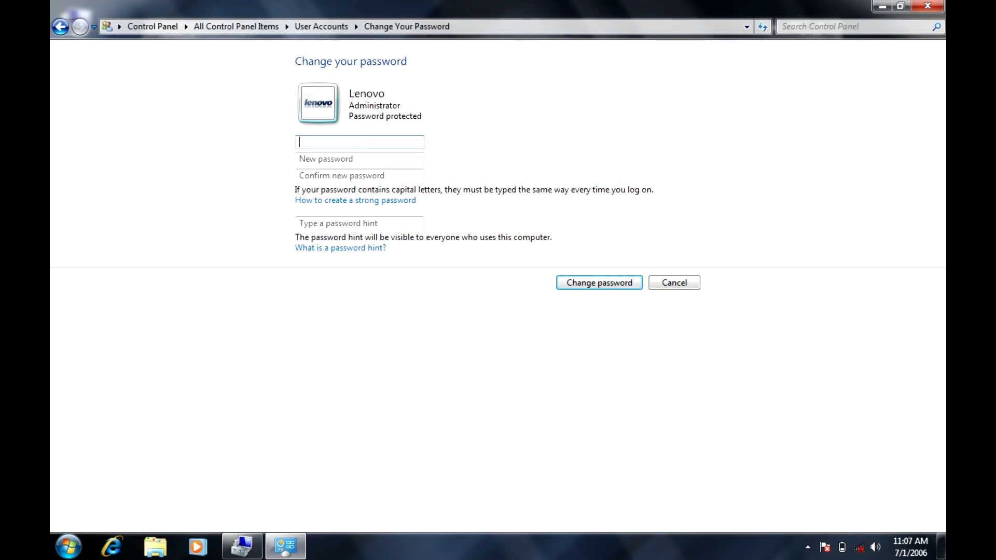
pyautogui.write('••••••••••')
pyautogui.press('Tab')
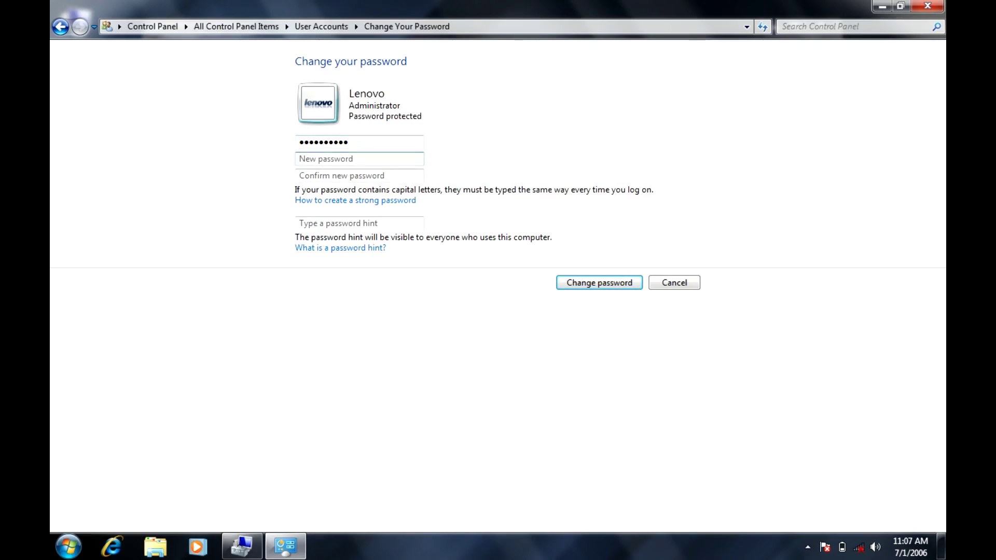
pyautogui.write('••••••••')
pyautogui.press('Tab')
pyautogui.write('••••••••')
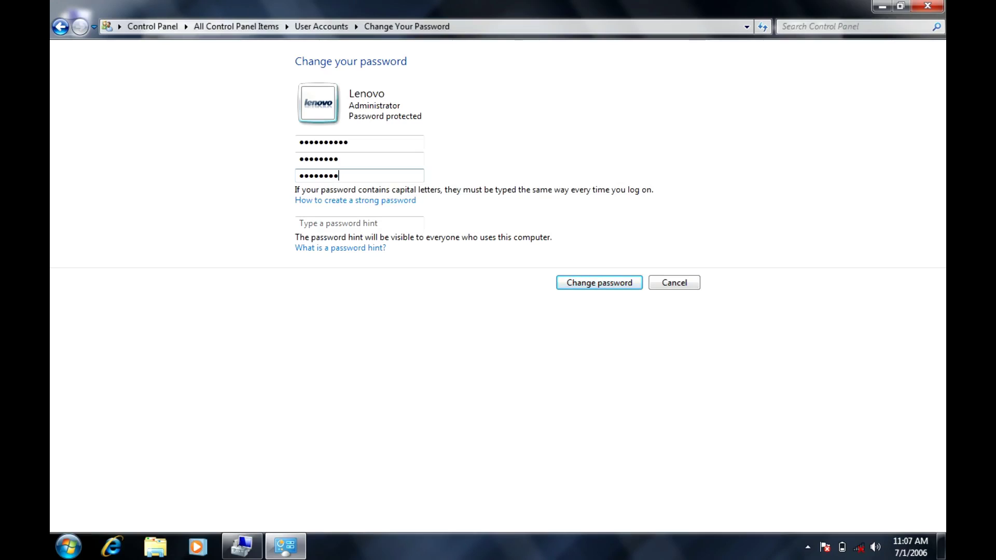
pyautogui.press('Tab')
pyautogui.write('sdf')
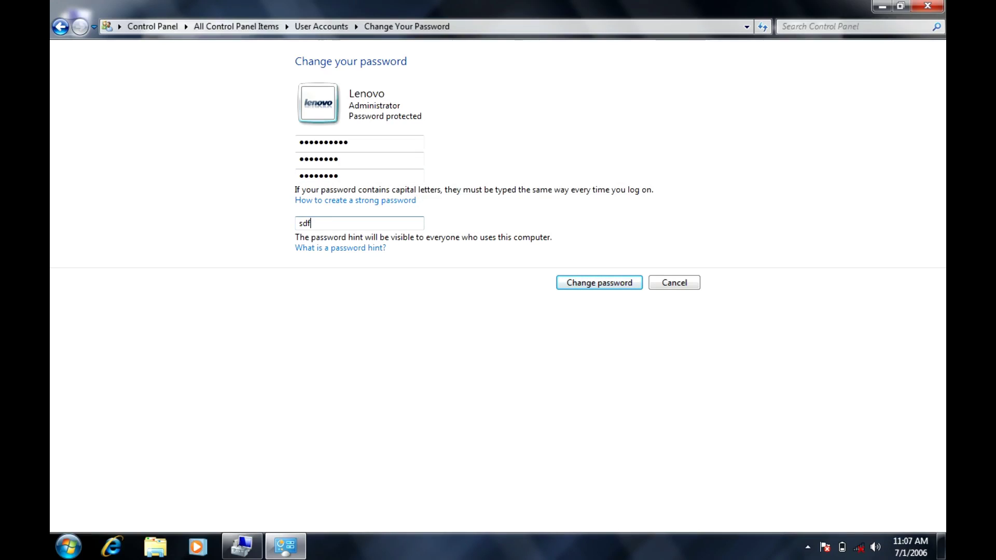
pyautogui.write('dsffsdf')
# Step: Retype the new password and its confirmation, submit the change, and close Control Panel
pyautogui.doubleClick(319, 158)
pyautogui.press('BackSpace')
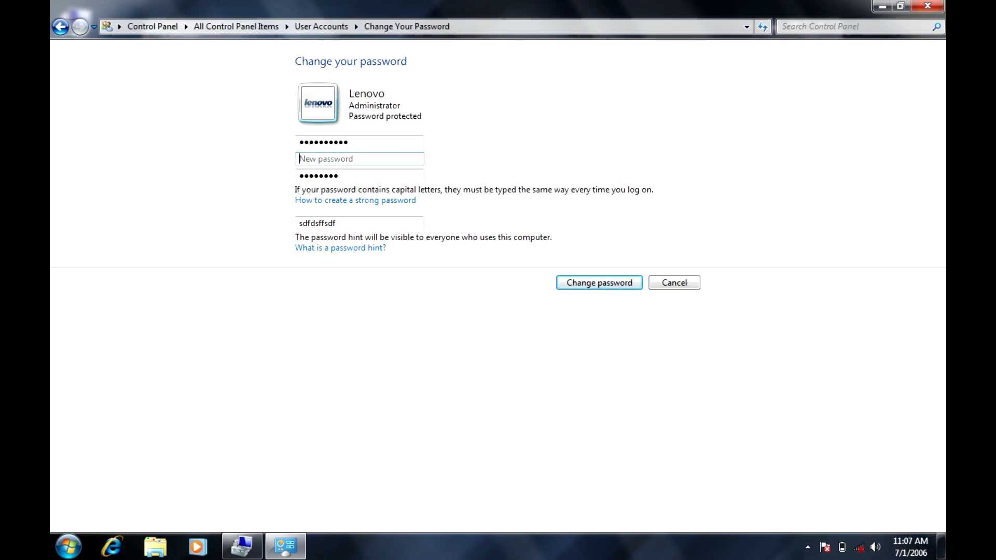
pyautogui.write('••••••••')
pyautogui.press('Tab')
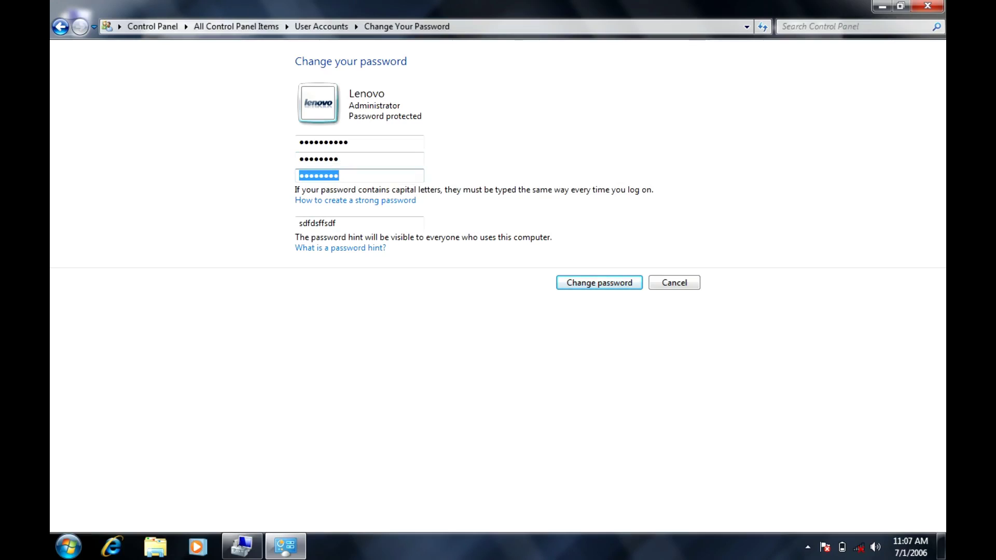
pyautogui.press('BackSpace')
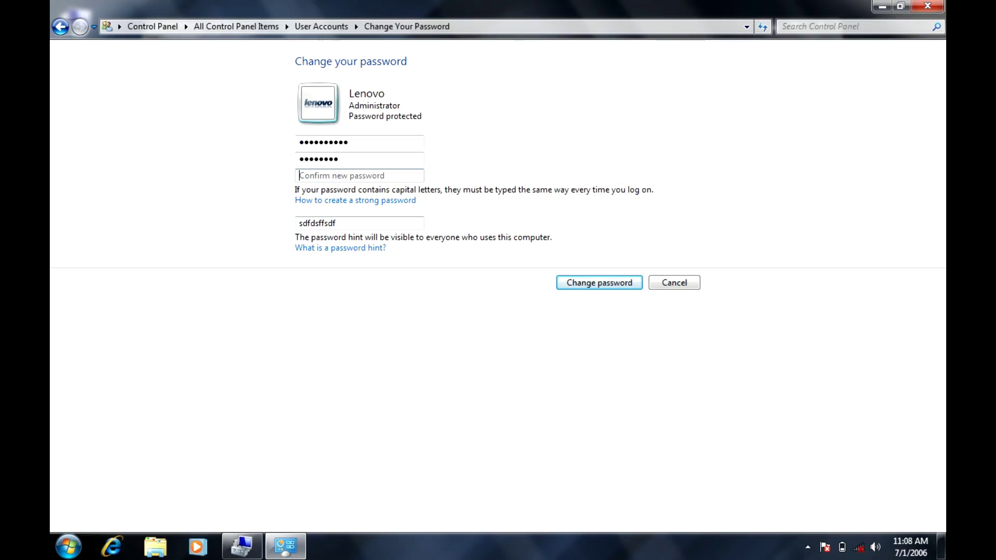
pyautogui.click(242, 547)
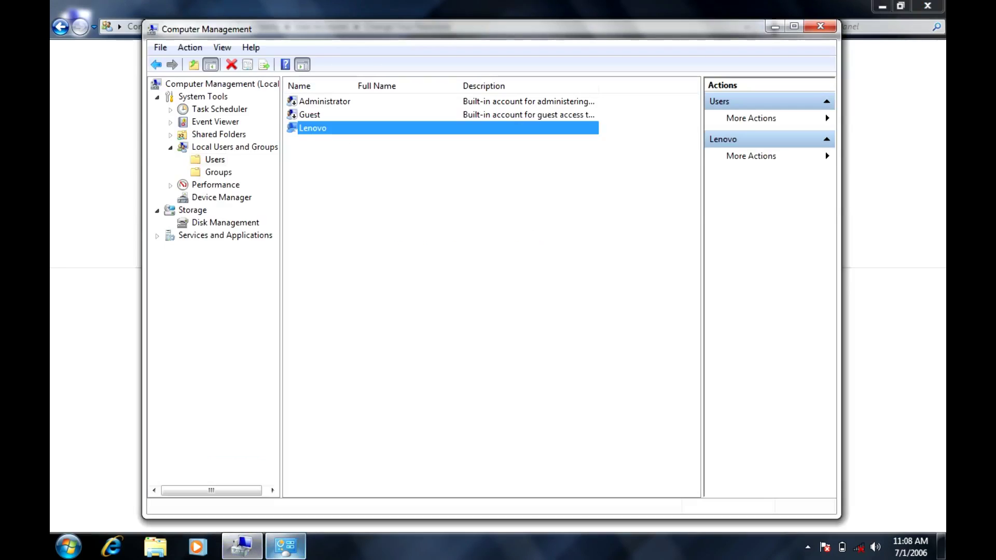
pyautogui.click(286, 546)
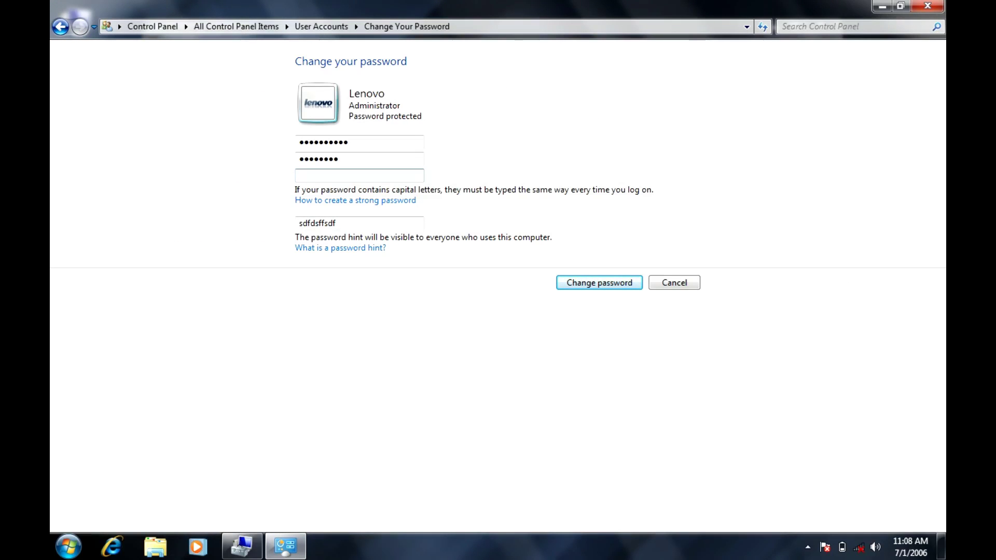
pyautogui.write('sdfdsffs')
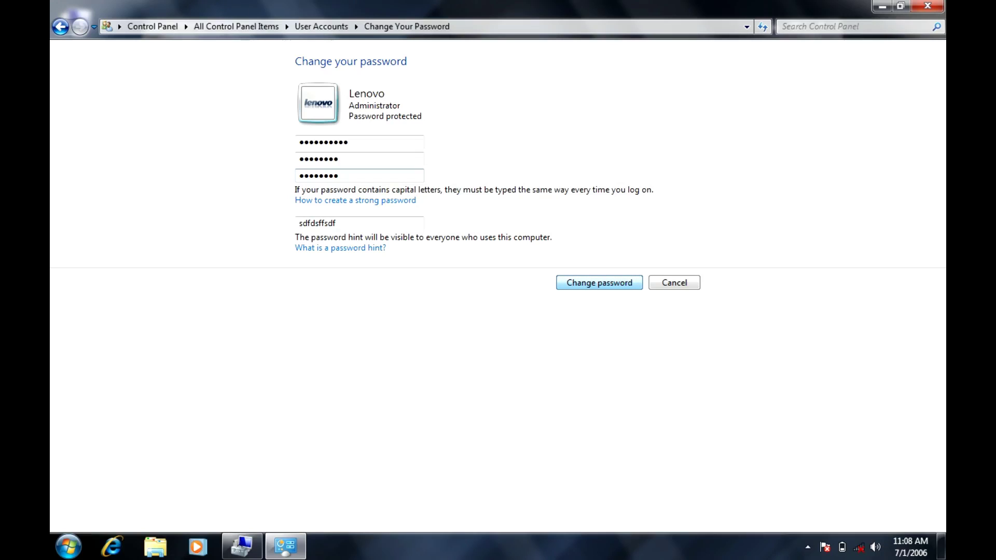
pyautogui.press('Return')
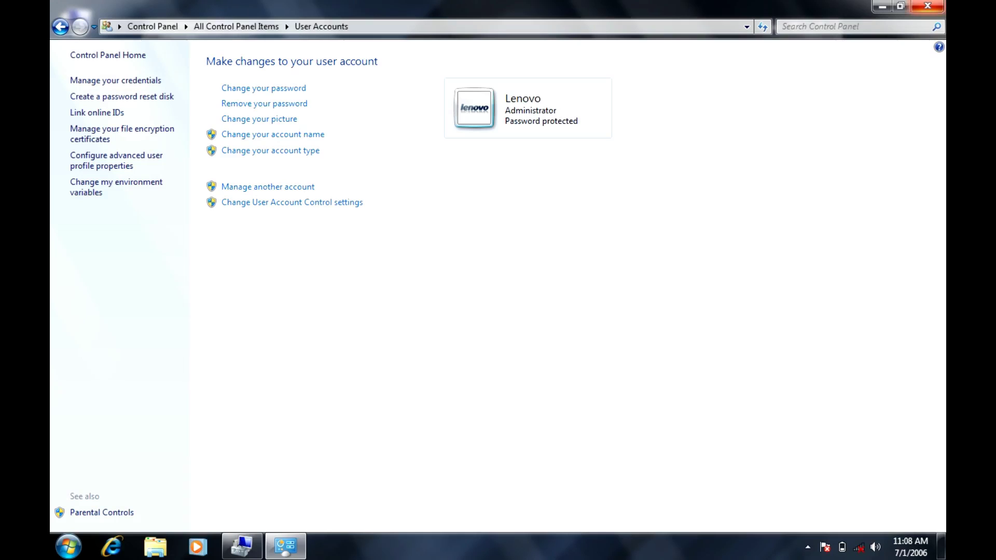
pyautogui.click(928, 6)
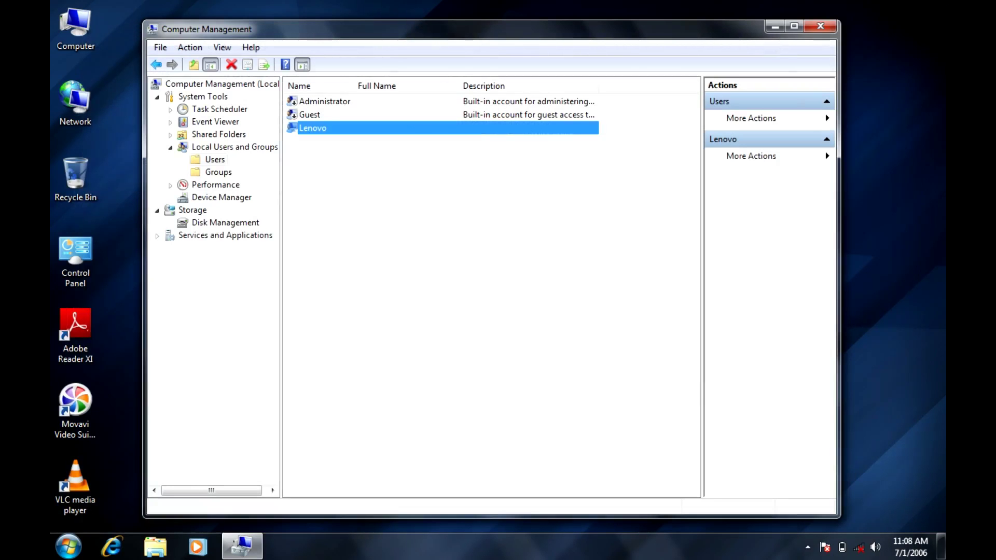
# Step: Refresh the Users list, choose Set Password for Lenovo, and proceed past the data-loss warning
pyautogui.rightClick(342, 243)
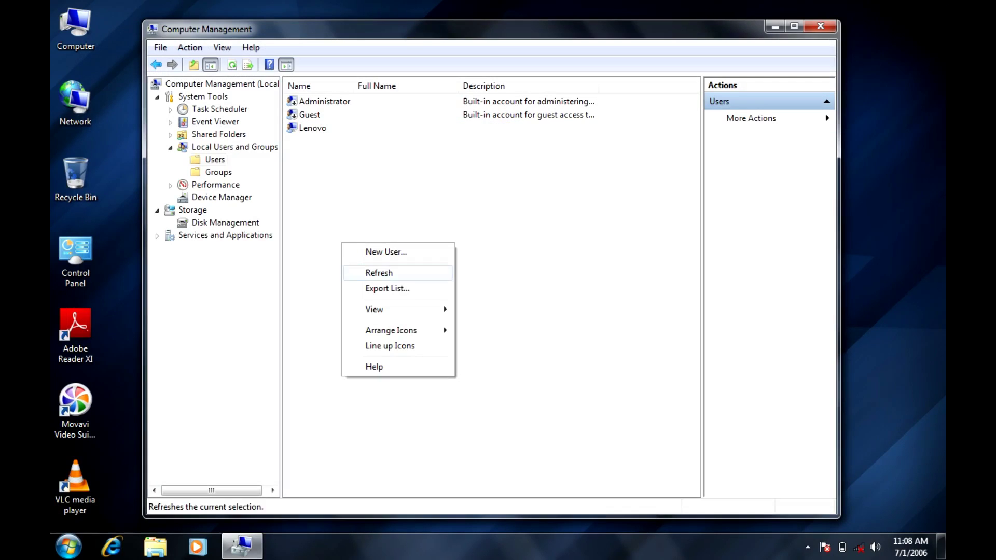
pyautogui.click(379, 273)
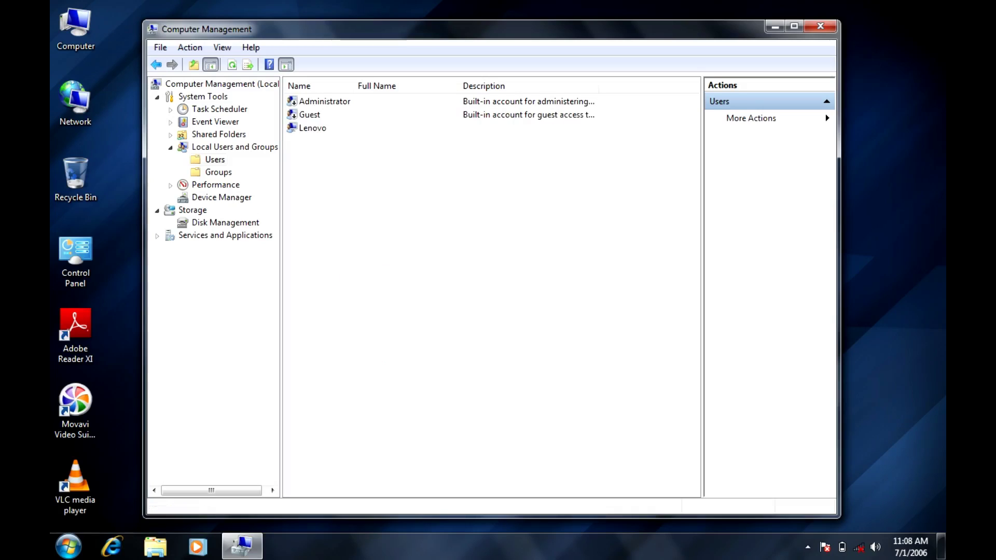
pyautogui.click(312, 127)
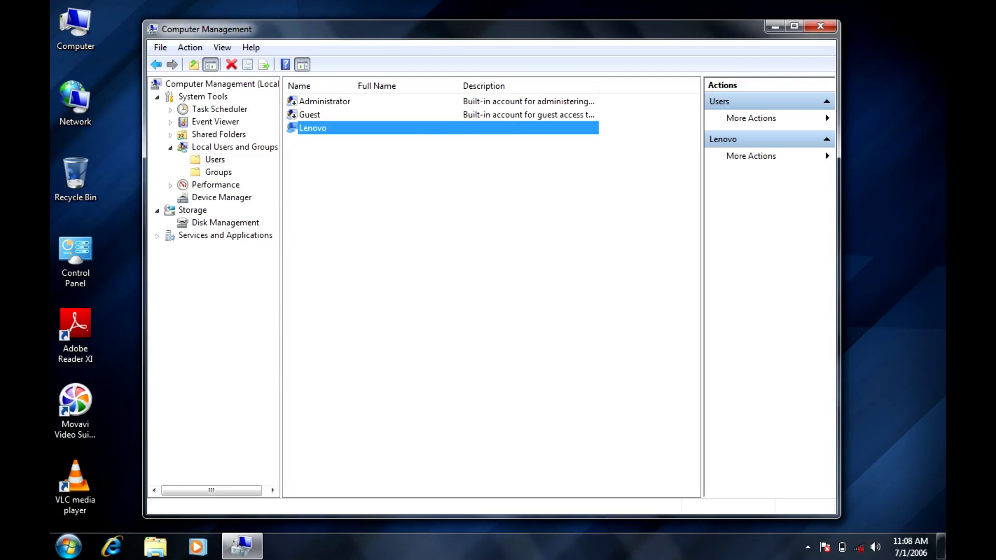
pyautogui.hotkey('shift', 'F10')
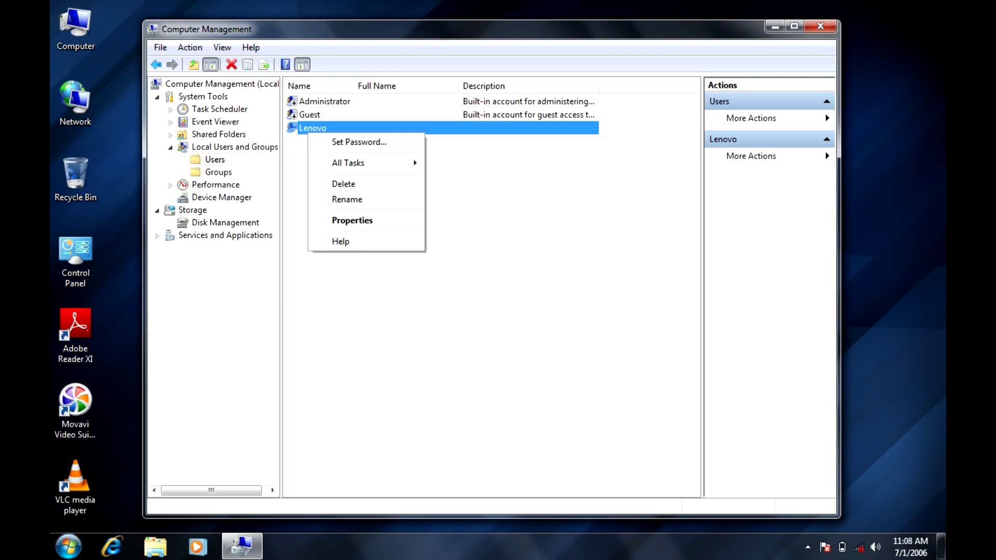
pyautogui.press('Down')
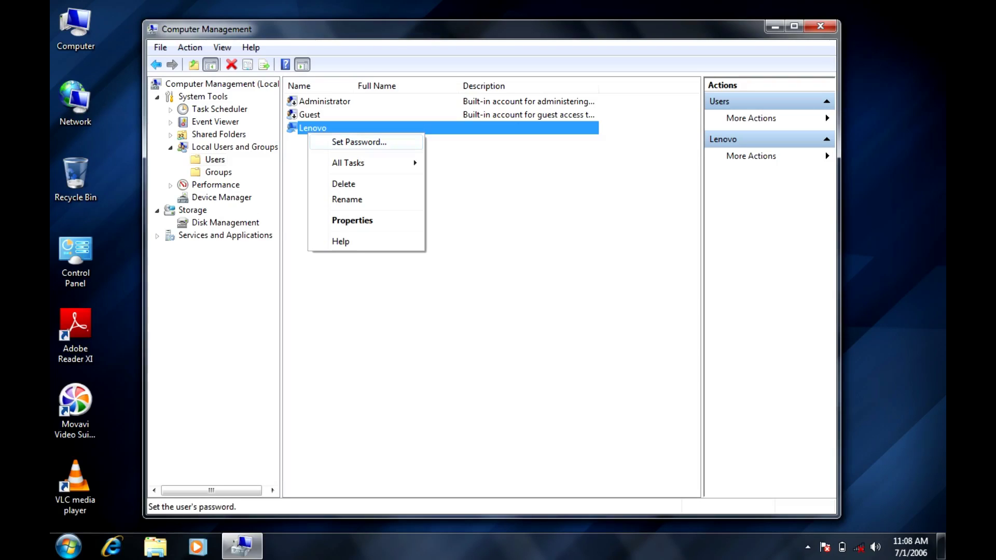
pyautogui.press('Return')
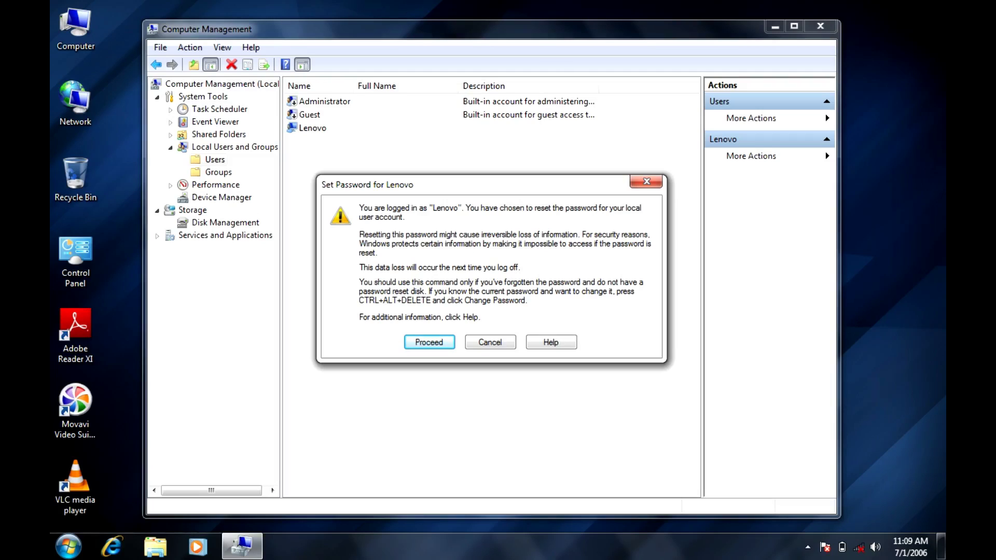
pyautogui.press('Return')
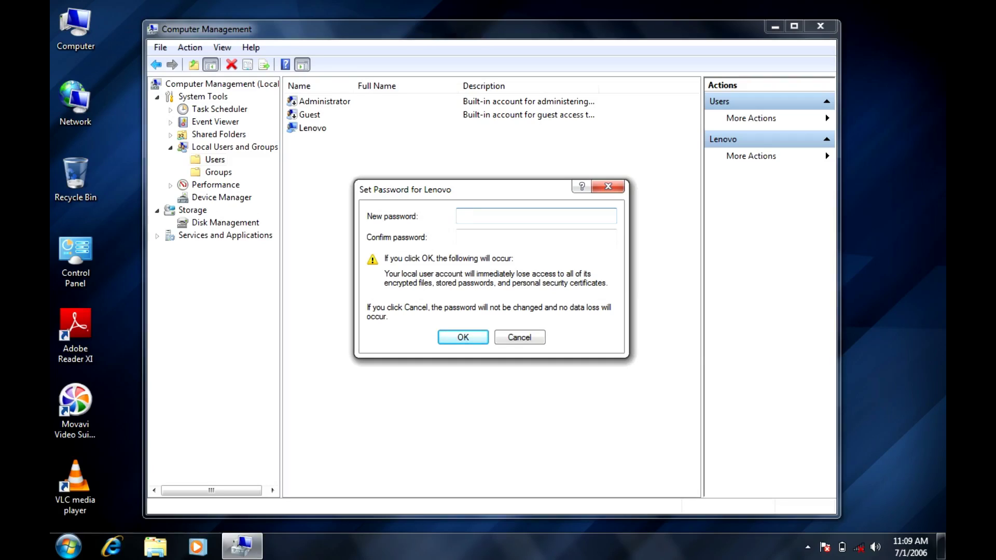
# Step: Enter and confirm Lenovo's new password, acknowledge the 'password has been set' message, and close Computer Management
pyautogui.write('1')
pyautogui.press('BackSpace')
pyautogui.write('1234567890123')
pyautogui.click(536, 237)
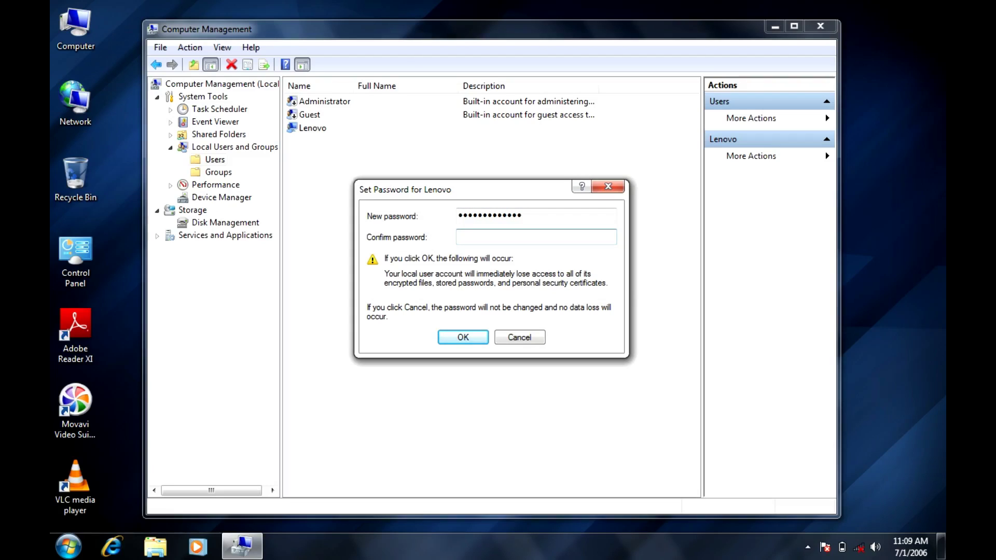
pyautogui.write('1234567890')
pyautogui.hotkey('ctrl', 'a')
pyautogui.write('1234567890123')
pyautogui.press('Return')
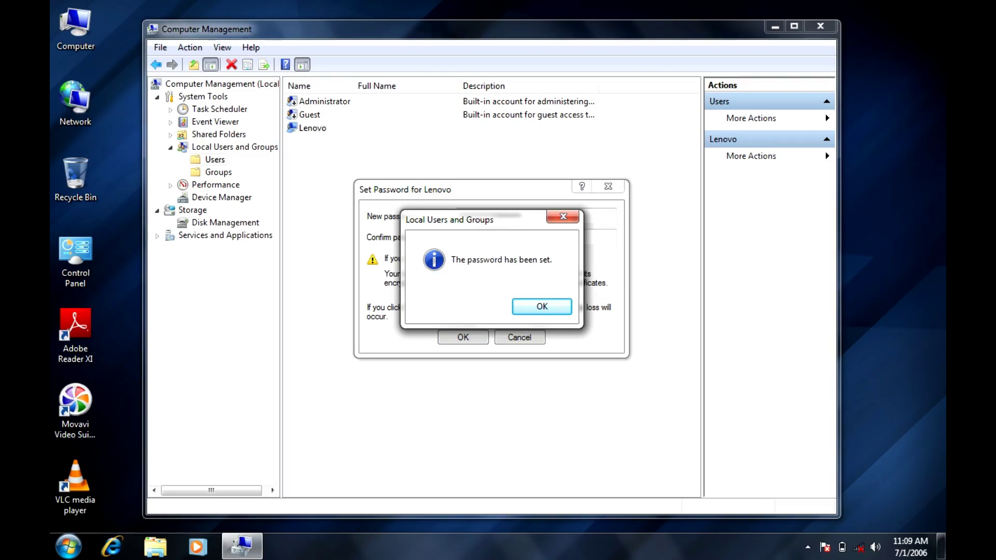
pyautogui.press('Return')
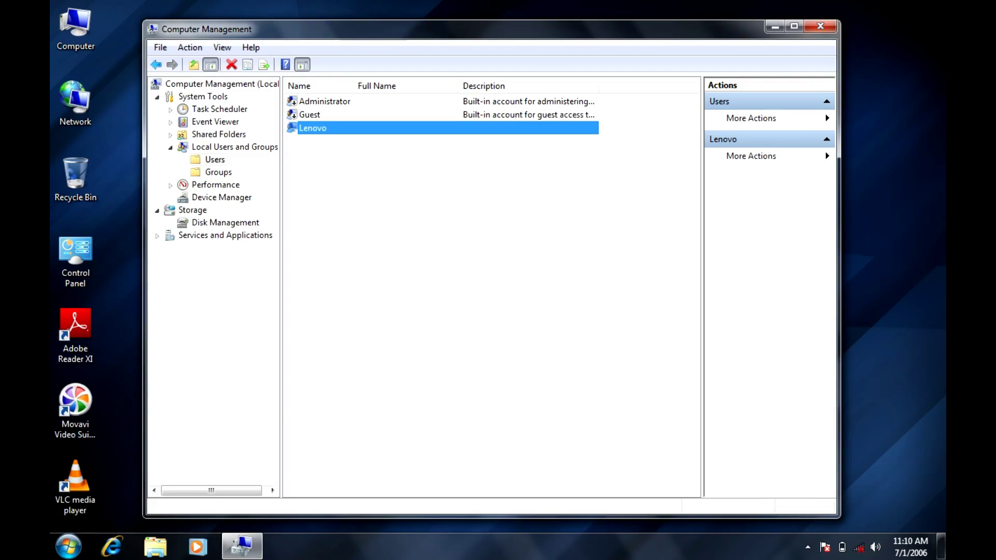
pyautogui.click(820, 26)
# Step: Refresh the desktop and open the change-password page in Control Panel's User Accounts
pyautogui.rightClick(460, 90)
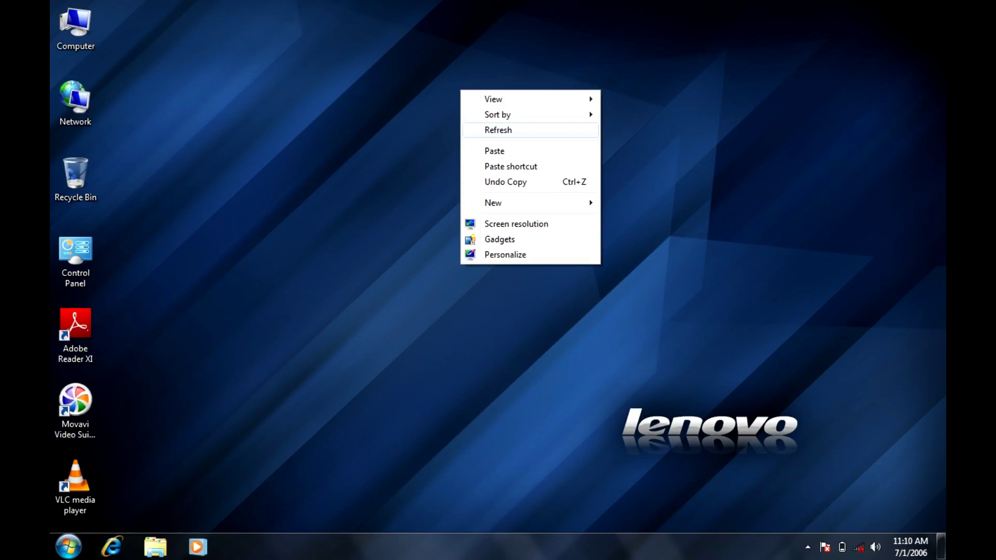
pyautogui.rightClick(489, 126)
pyautogui.click(519, 165)
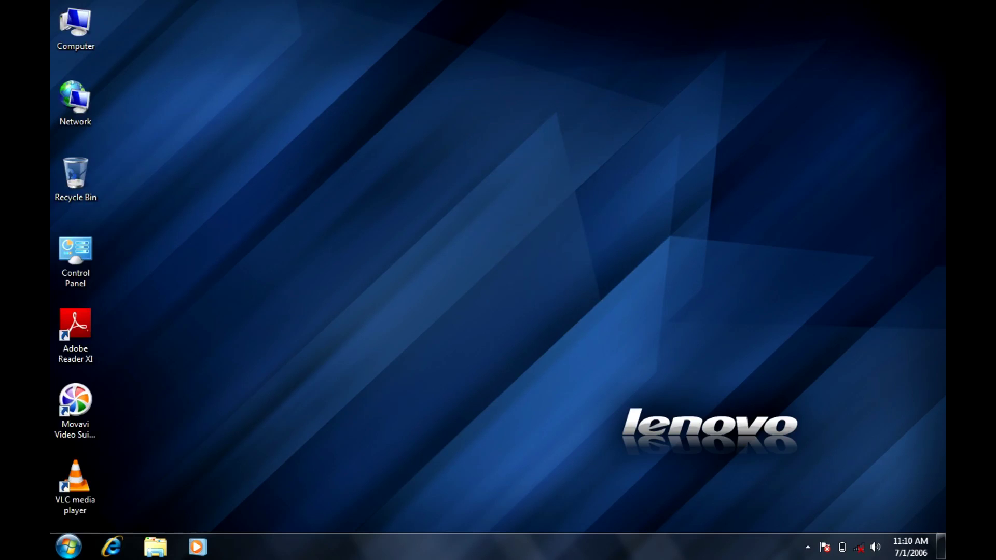
pyautogui.doubleClick(75, 259)
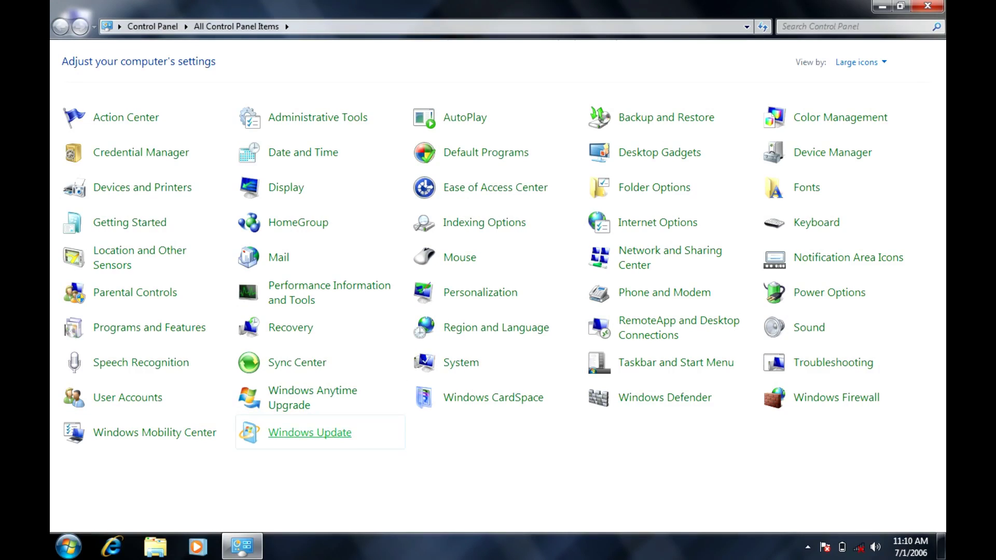
pyautogui.click(127, 397)
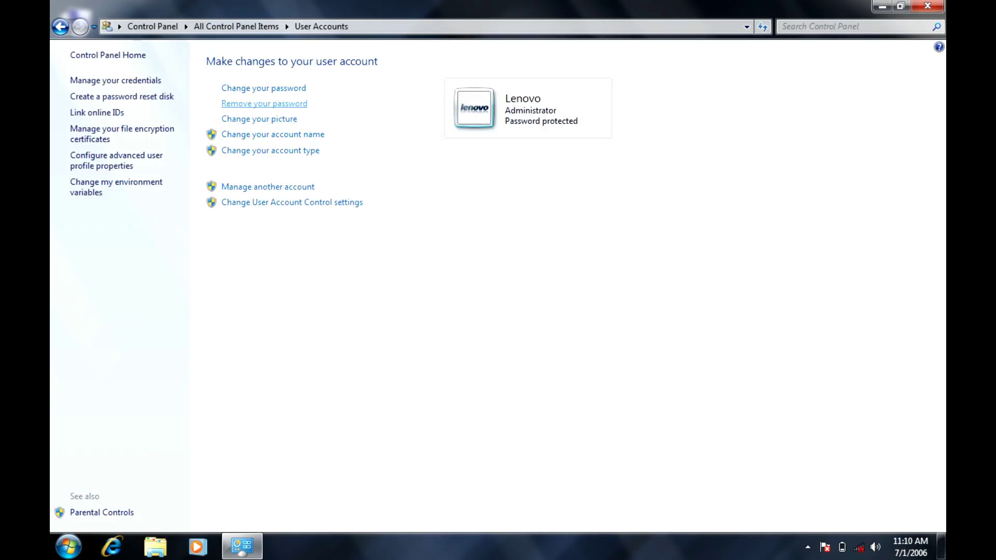
pyautogui.click(264, 88)
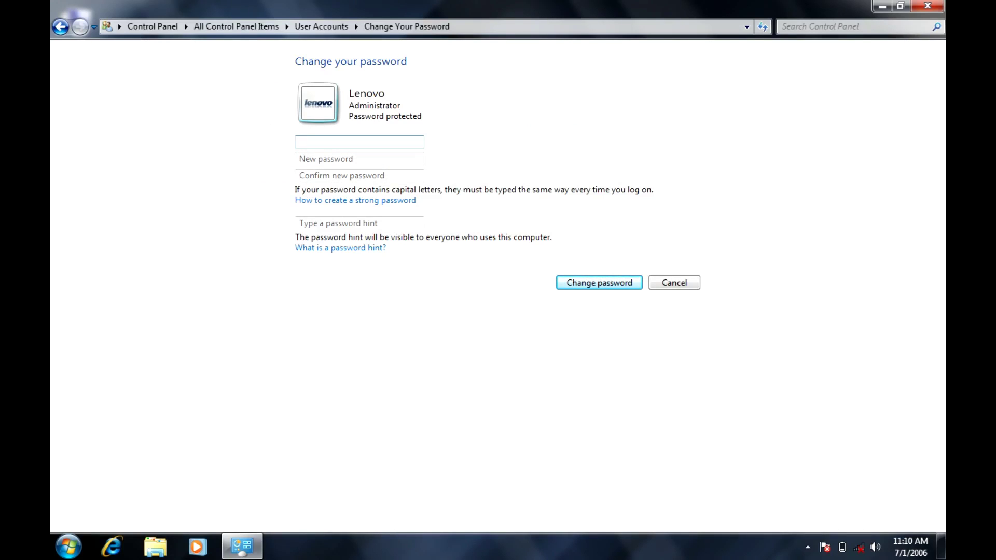
# Step: Enter the current password, type the new password twice, and submit the change
pyautogui.write('1234567890123')
pyautogui.hotkey('shift', 'Left')
pyautogui.hotkey('shift', 'Left')
pyautogui.hotkey('shift', 'Left')
pyautogui.hotkey('shift', 'Left')
pyautogui.hotkey('shift', 'Left')
pyautogui.hotkey('shift', 'Left')
pyautogui.hotkey('shift', 'Left')
pyautogui.hotkey('shift', 'Left')
pyautogui.hotkey('shift', 'Left')
pyautogui.hotkey('shift', 'Left')
pyautogui.hotkey('shift', 'Left')
pyautogui.hotkey('shift', 'Left')
pyautogui.hotkey('shift', 'Left')
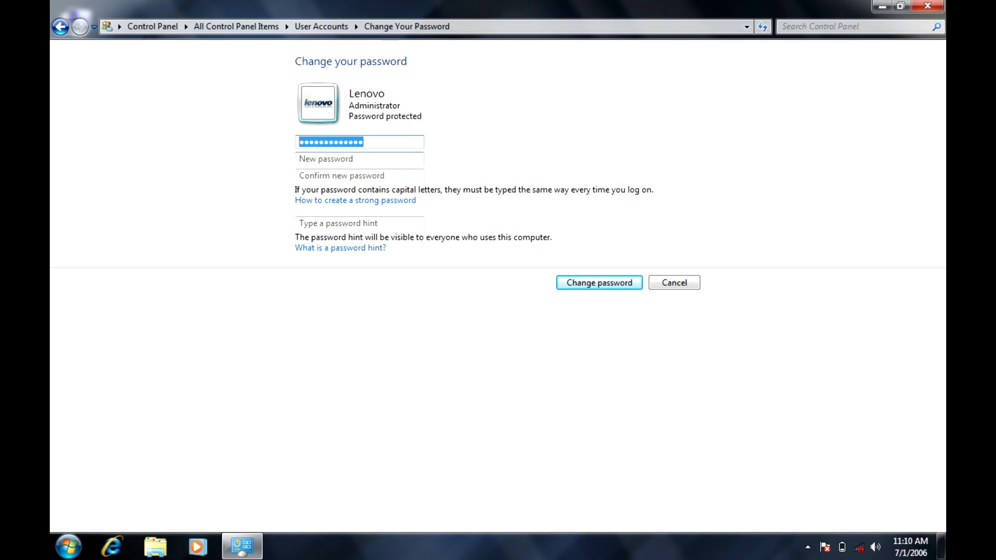
pyautogui.click(360, 158)
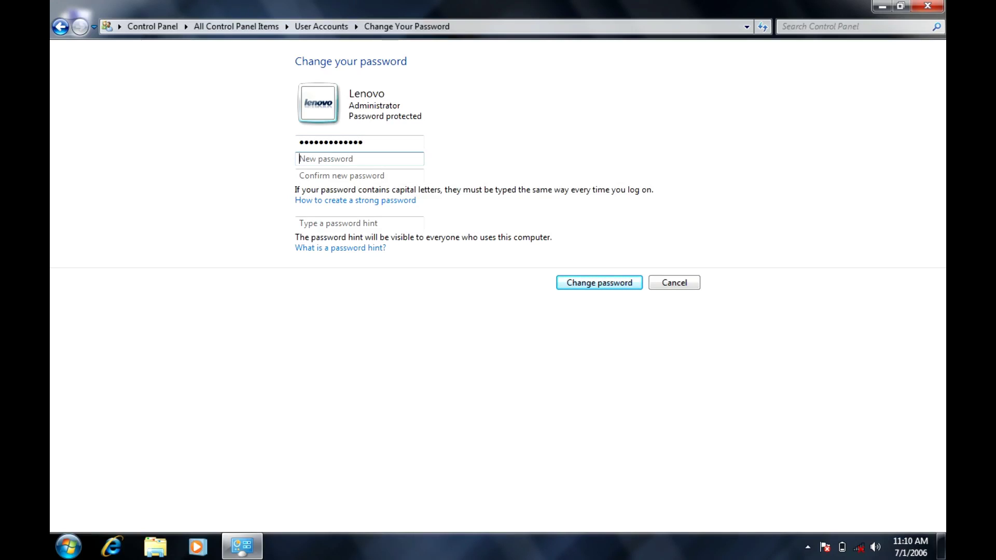
pyautogui.write('••••••••')
pyautogui.click(360, 175)
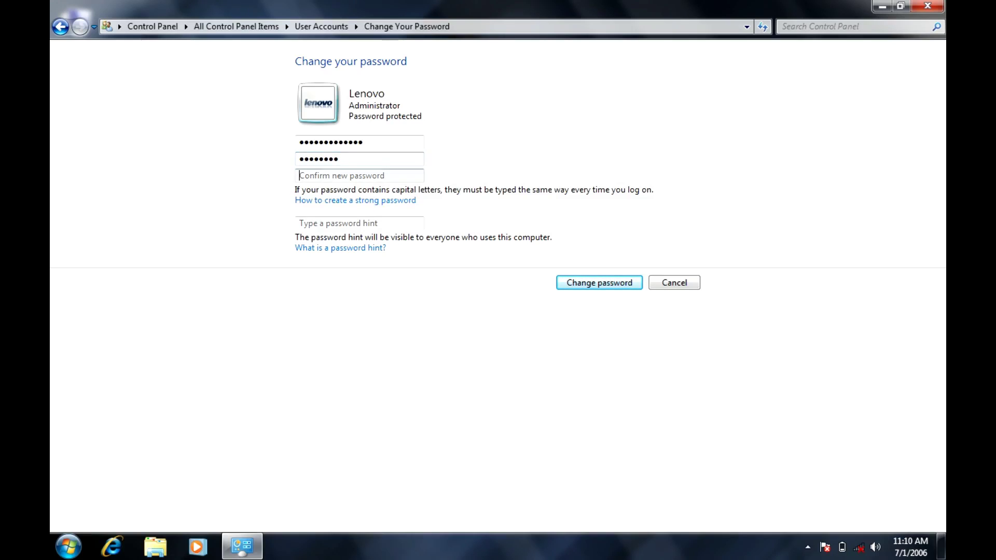
pyautogui.write('••••••••')
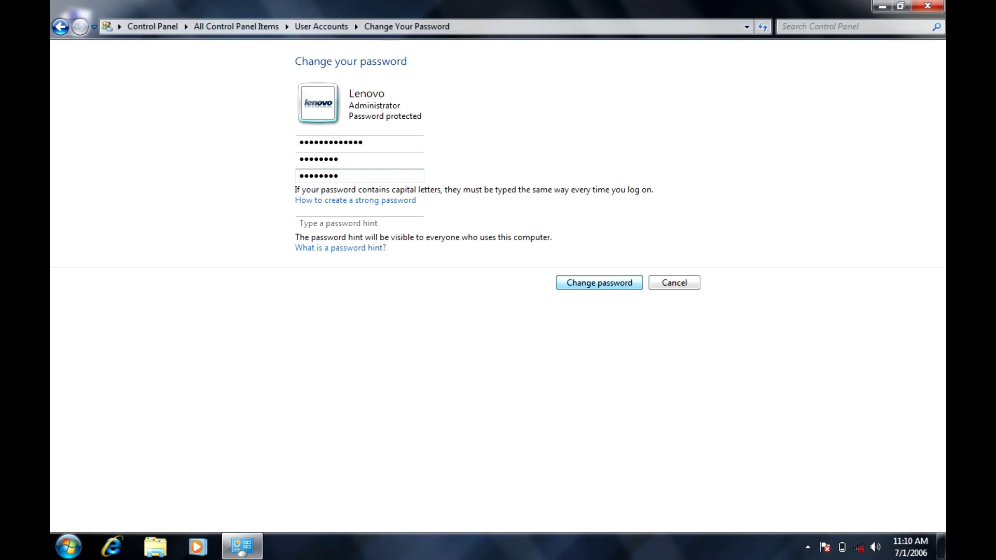
pyautogui.press('Return')
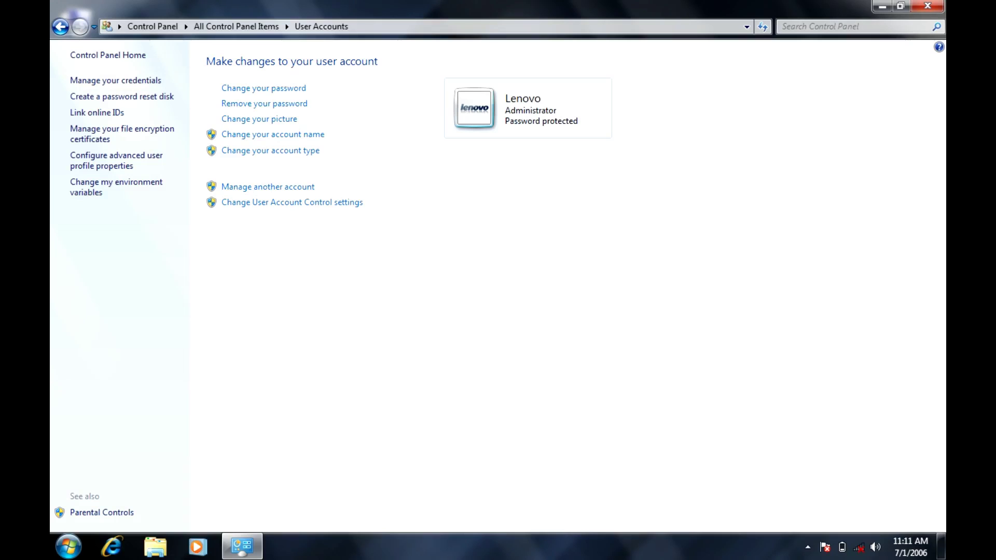
# Step: Close Control Panel and refresh the desktop seven times
pyautogui.click(928, 5)
pyautogui.rightClick(415, 136)
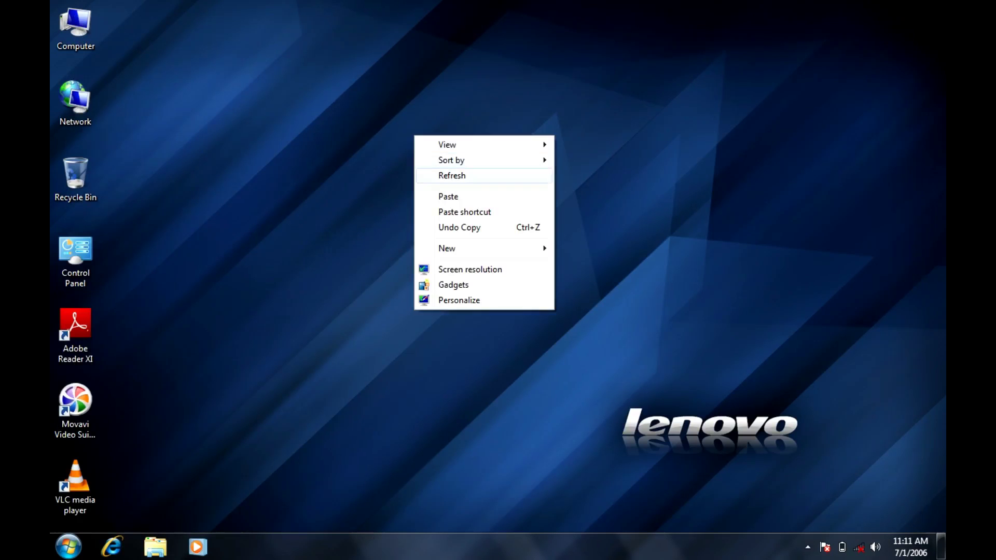
pyautogui.rightClick(441, 175)
pyautogui.click(466, 215)
pyautogui.rightClick(467, 199)
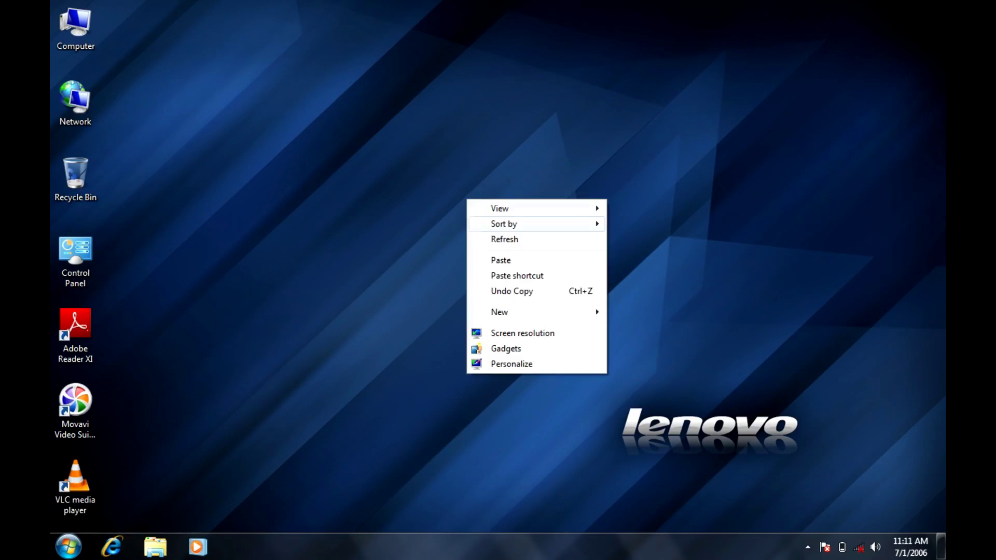
pyautogui.click(504, 239)
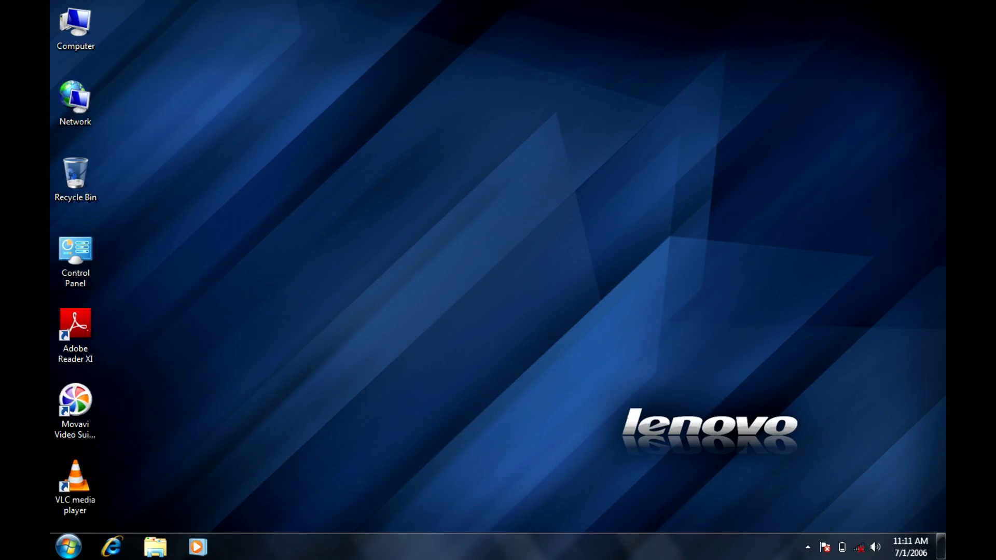
pyautogui.rightClick(545, 231)
pyautogui.click(581, 271)
pyautogui.rightClick(584, 209)
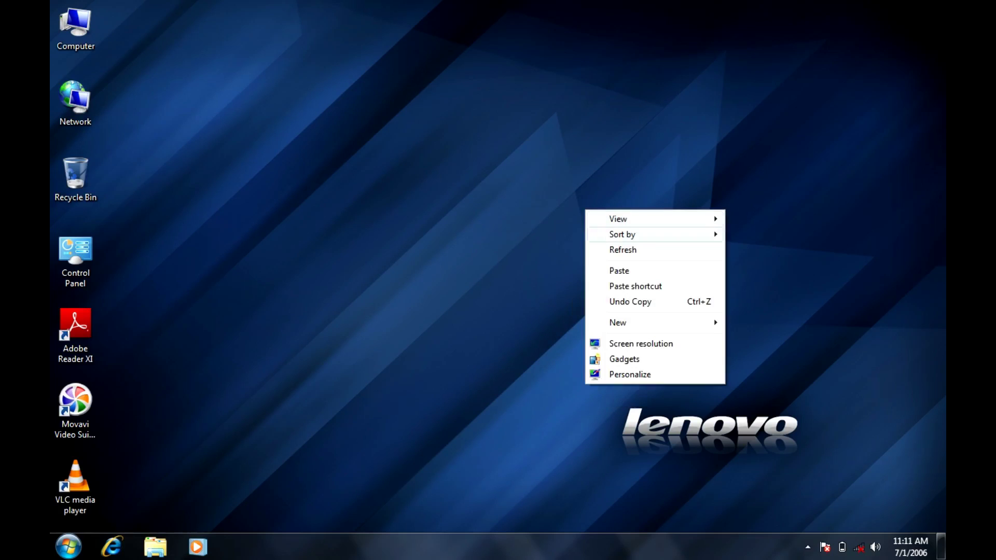
pyautogui.click(622, 250)
pyautogui.rightClick(611, 249)
pyautogui.click(627, 288)
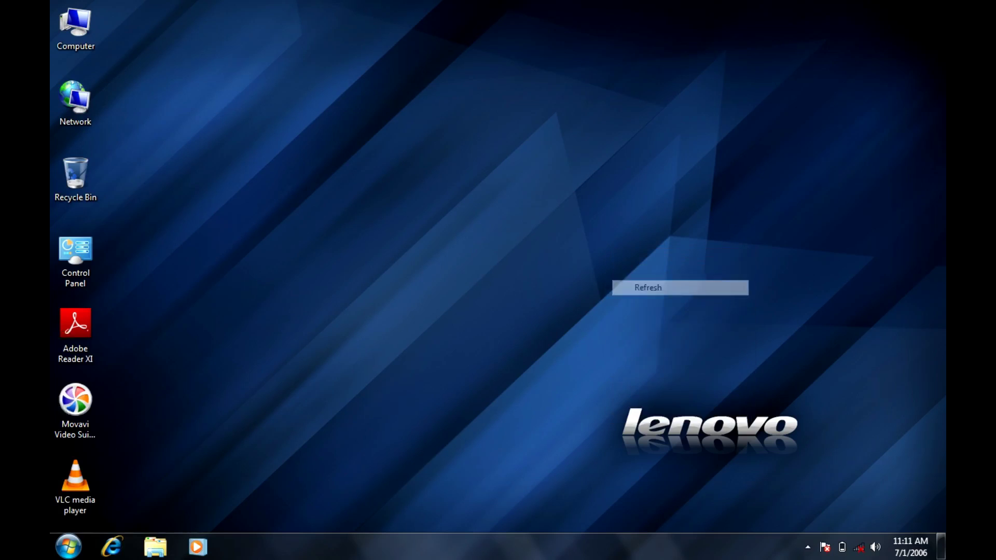
pyautogui.rightClick(634, 270)
pyautogui.click(671, 309)
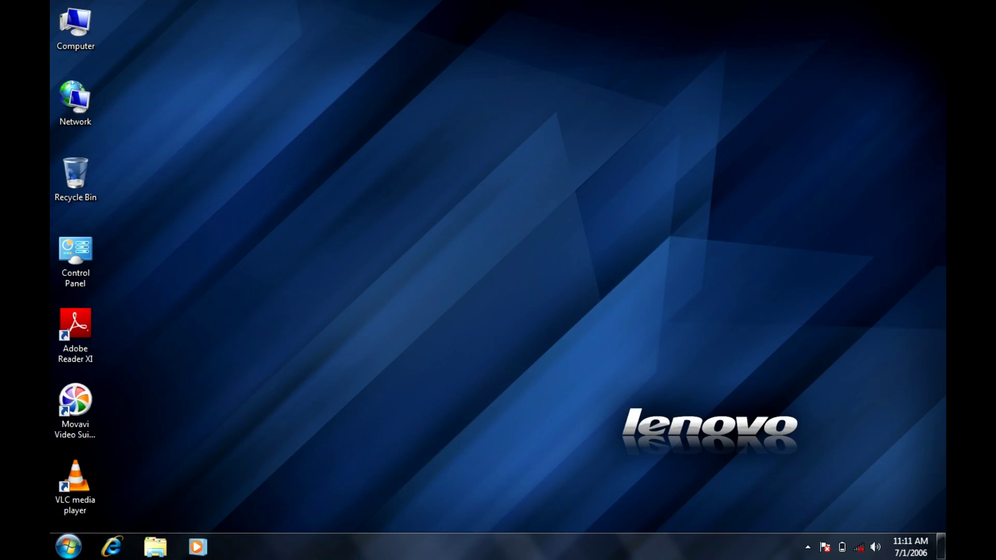
pyautogui.rightClick(613, 204)
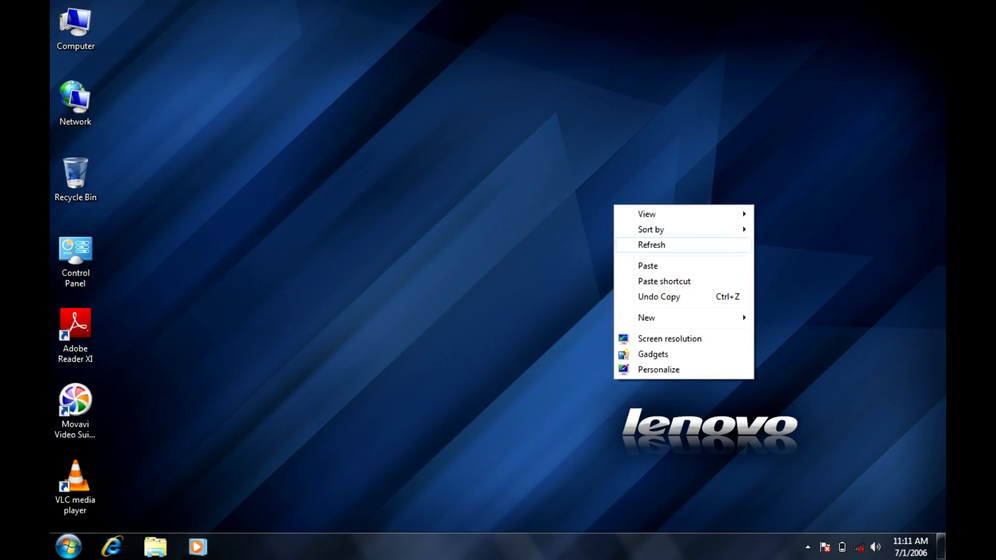
pyautogui.click(643, 245)
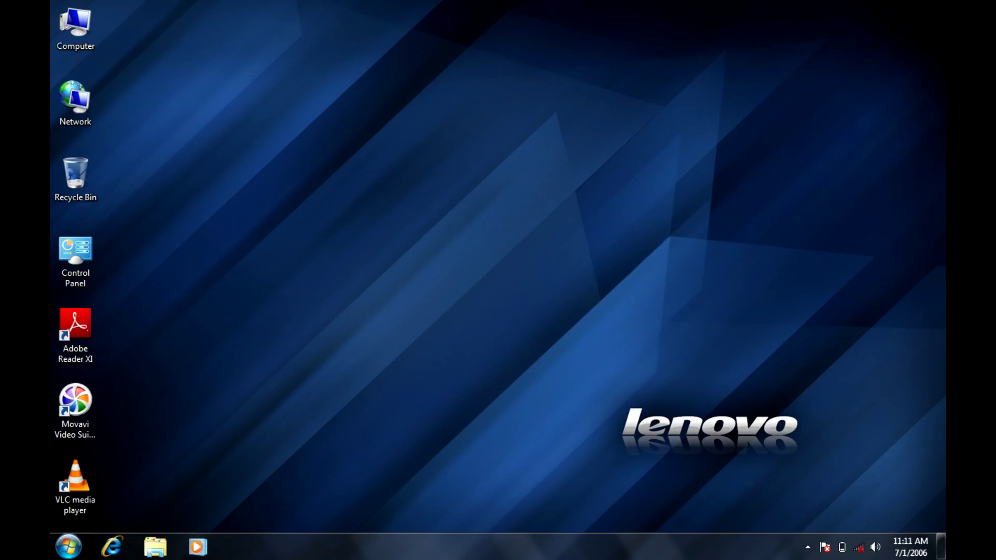